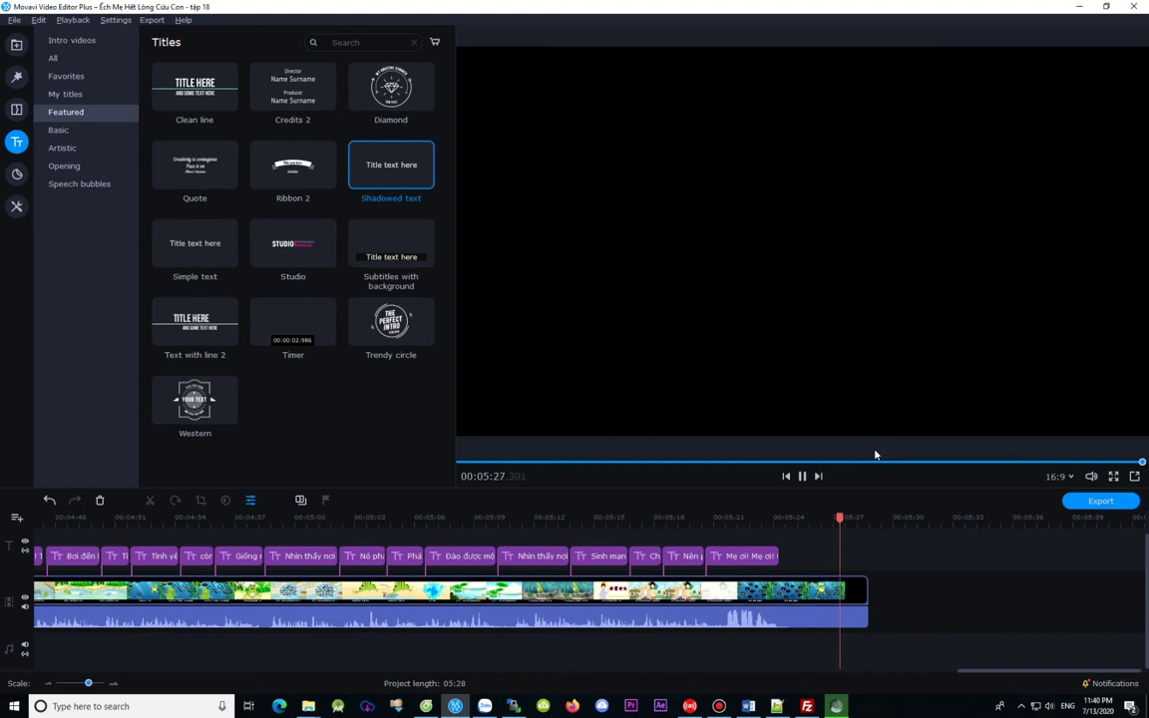
Step: Start a YouTube upload of the project and replace the default description with the video's title text
left_click(155, 22)
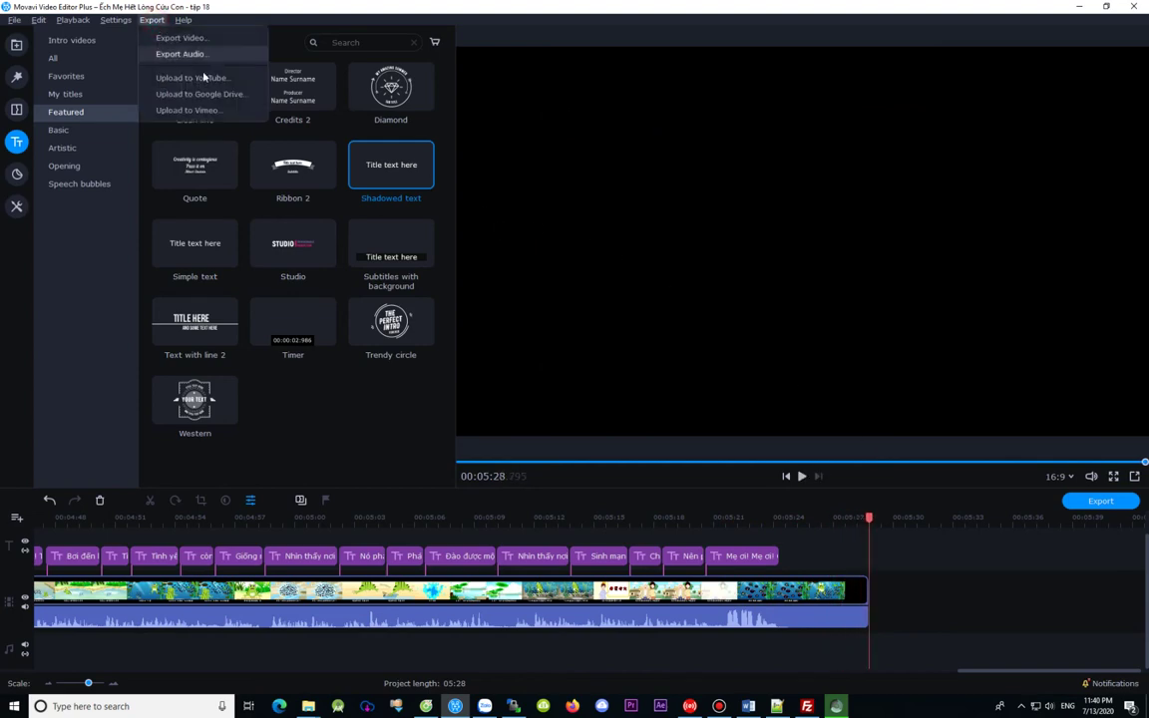
left_click(215, 78)
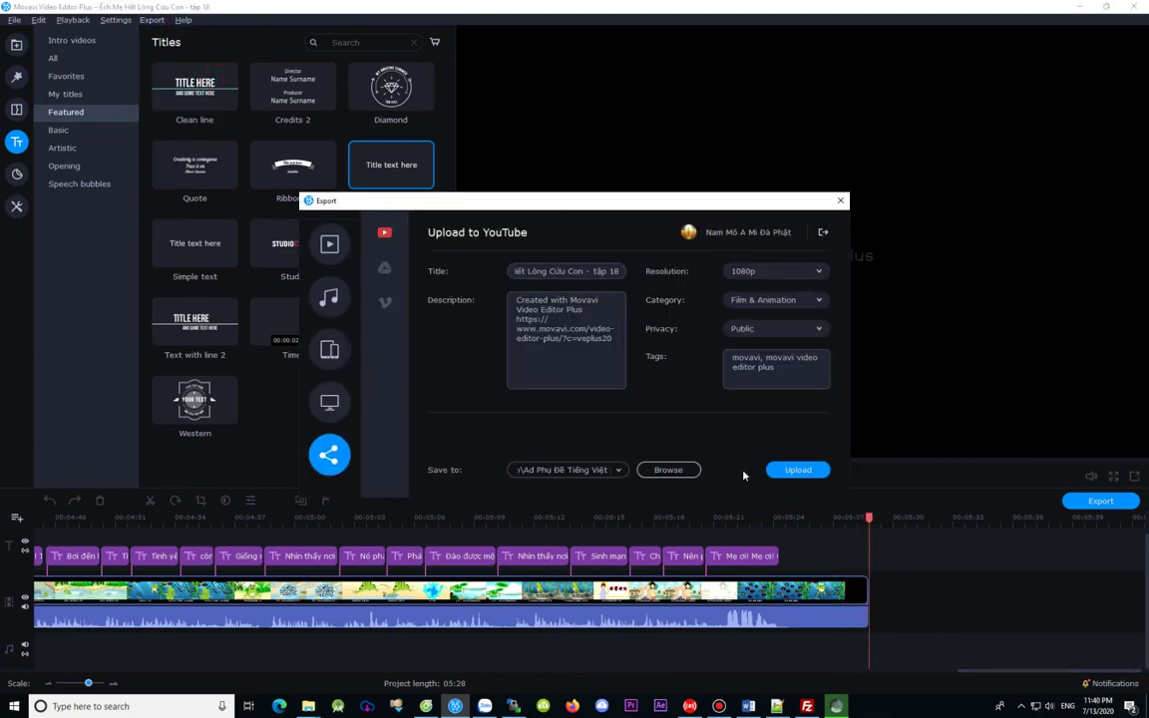
left_click(560, 319)
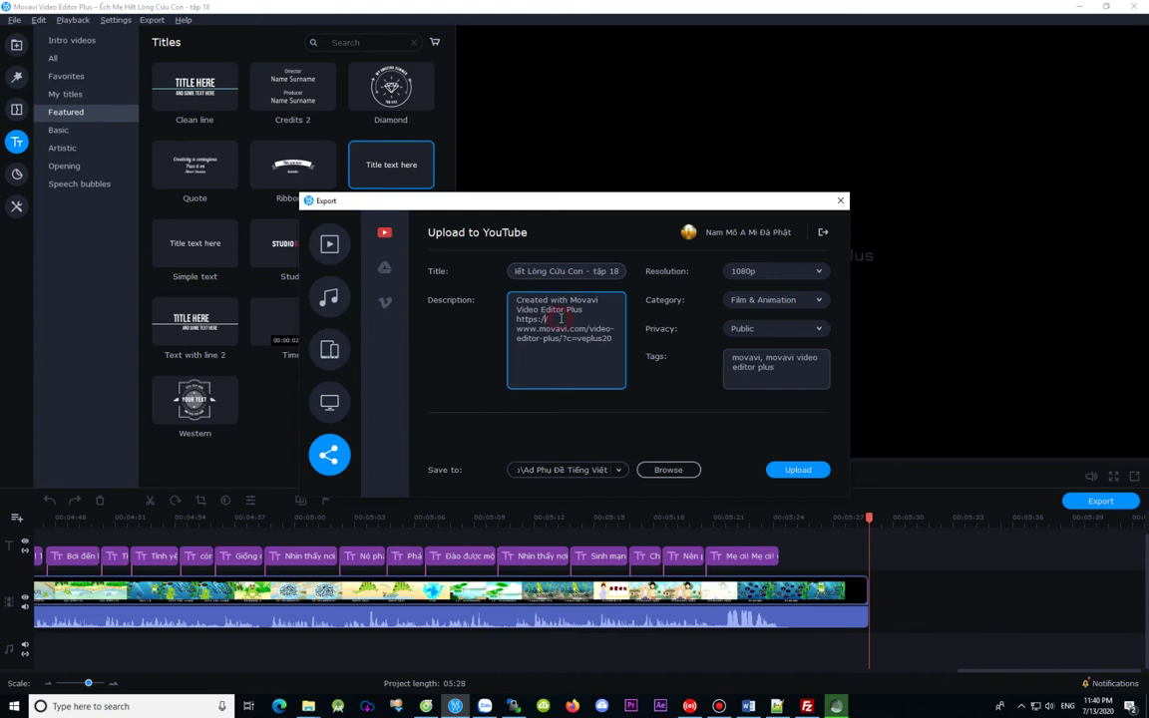
left_click(543, 271)
key("ctrl+a")
key("ctrl+c")
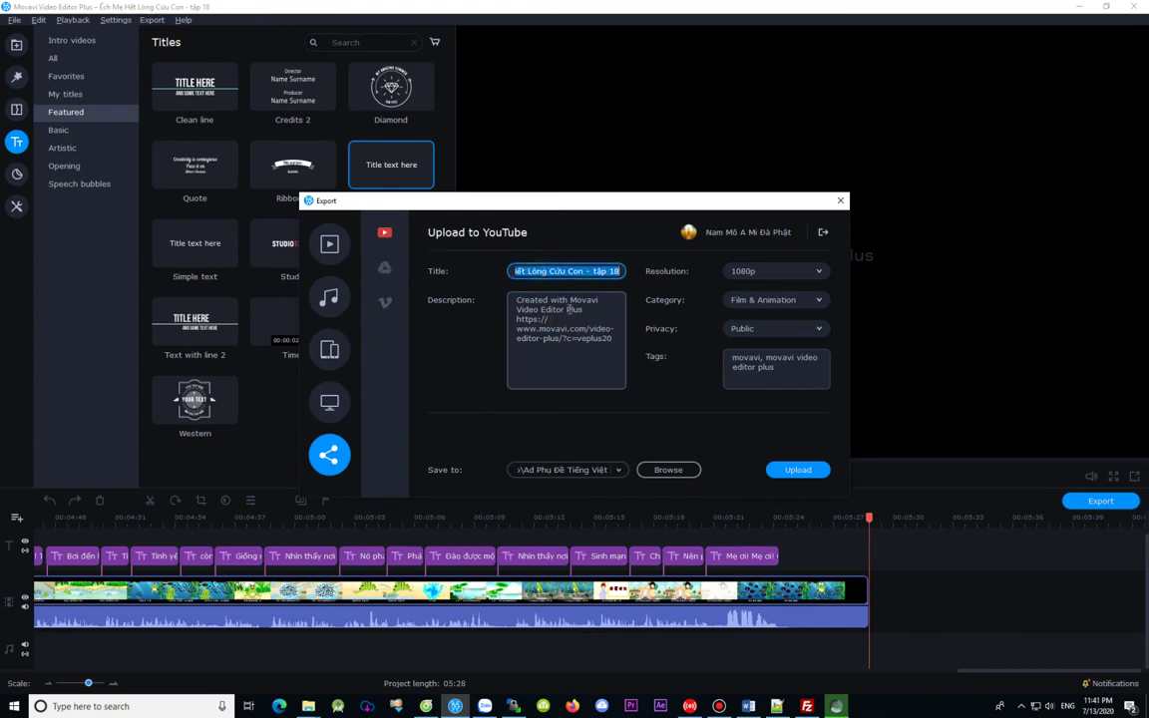
left_click(560, 315)
key("ctrl+a")
key("ctrl+v")
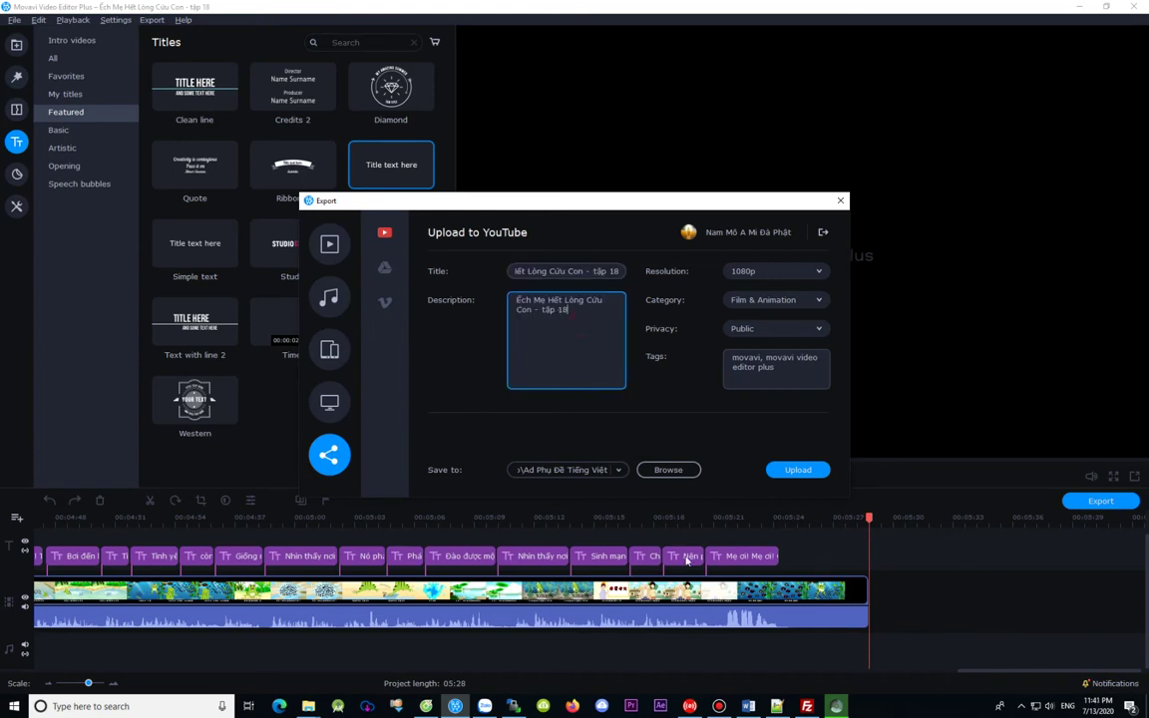
Step: Copy the block from the large Chinese heading through the "Sub:" line in the Word document and append it to the upload description
left_click(748, 706)
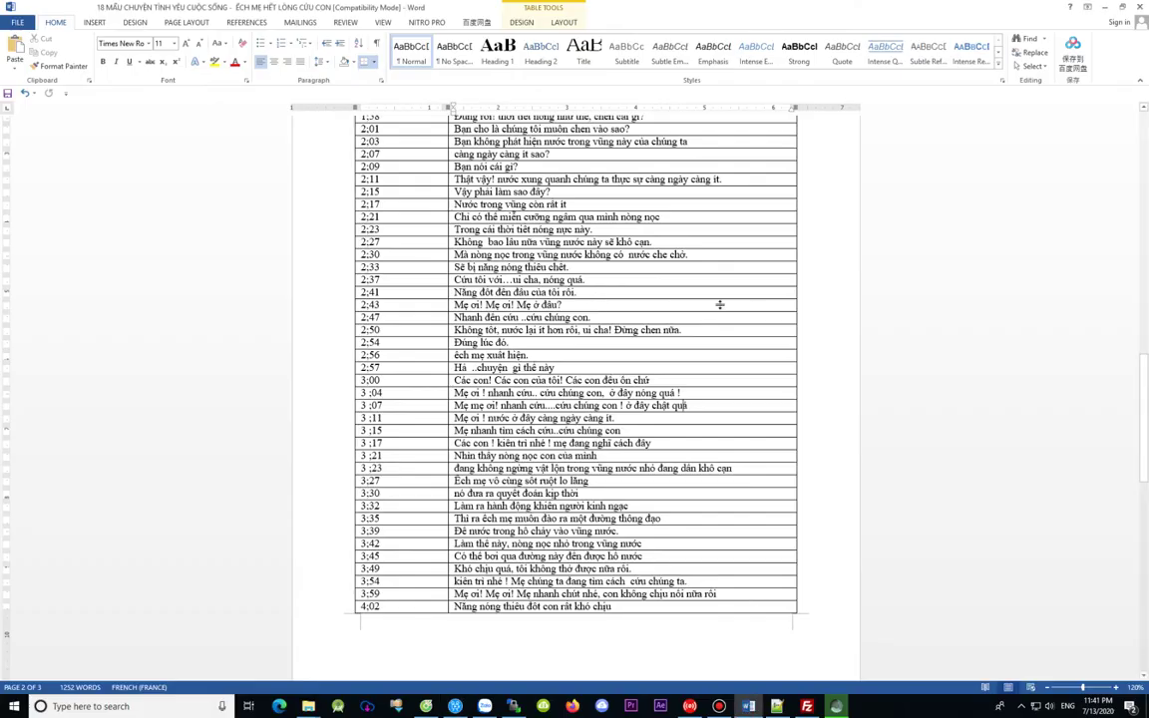
scroll(719, 304, "up", 20)
left_click(402, 216)
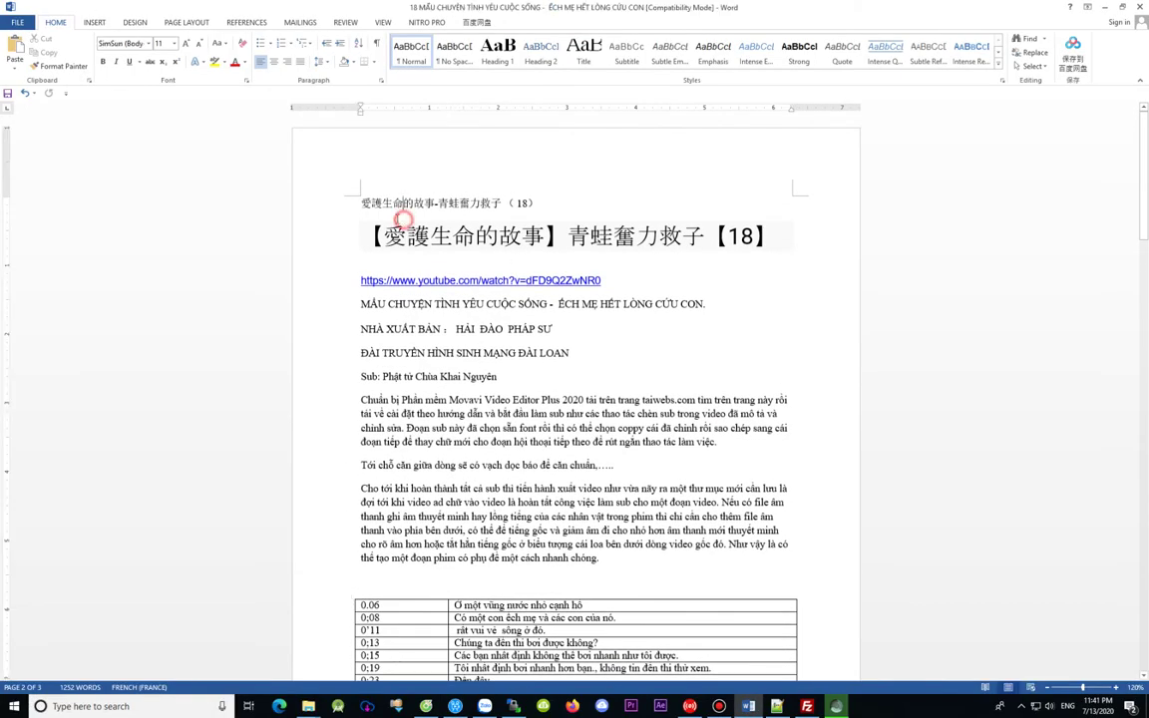
left_click_drag(369, 235, 500, 375)
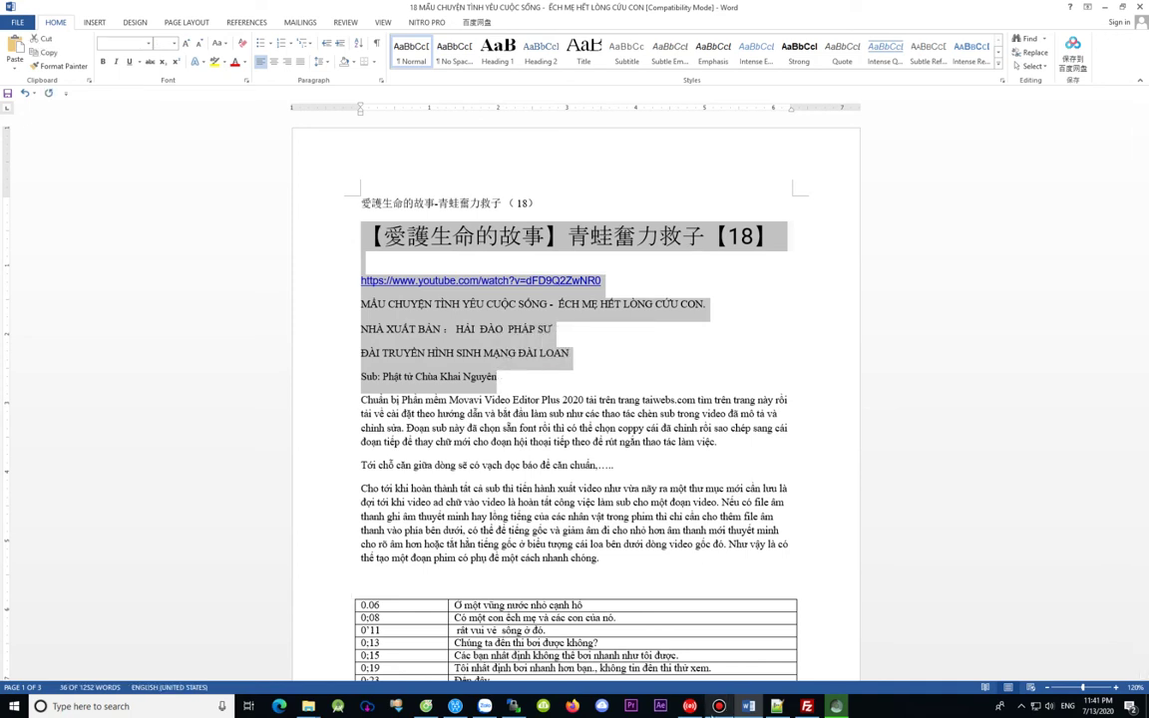
left_click(520, 571)
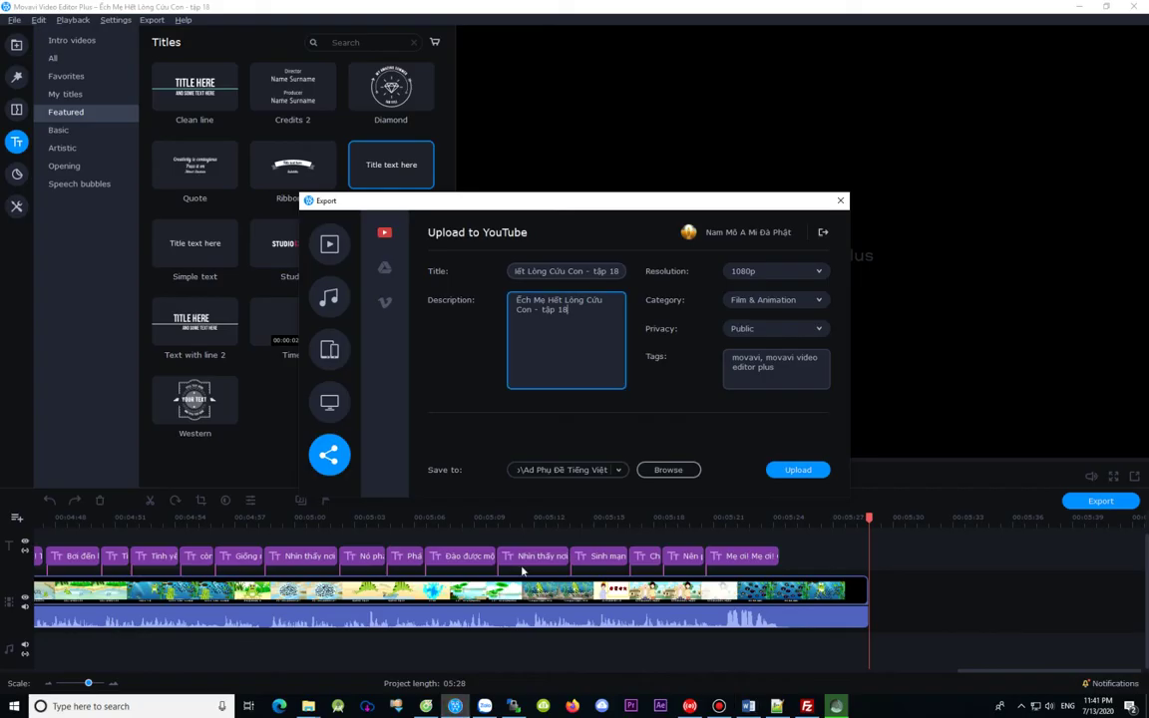
key("ctrl+v")
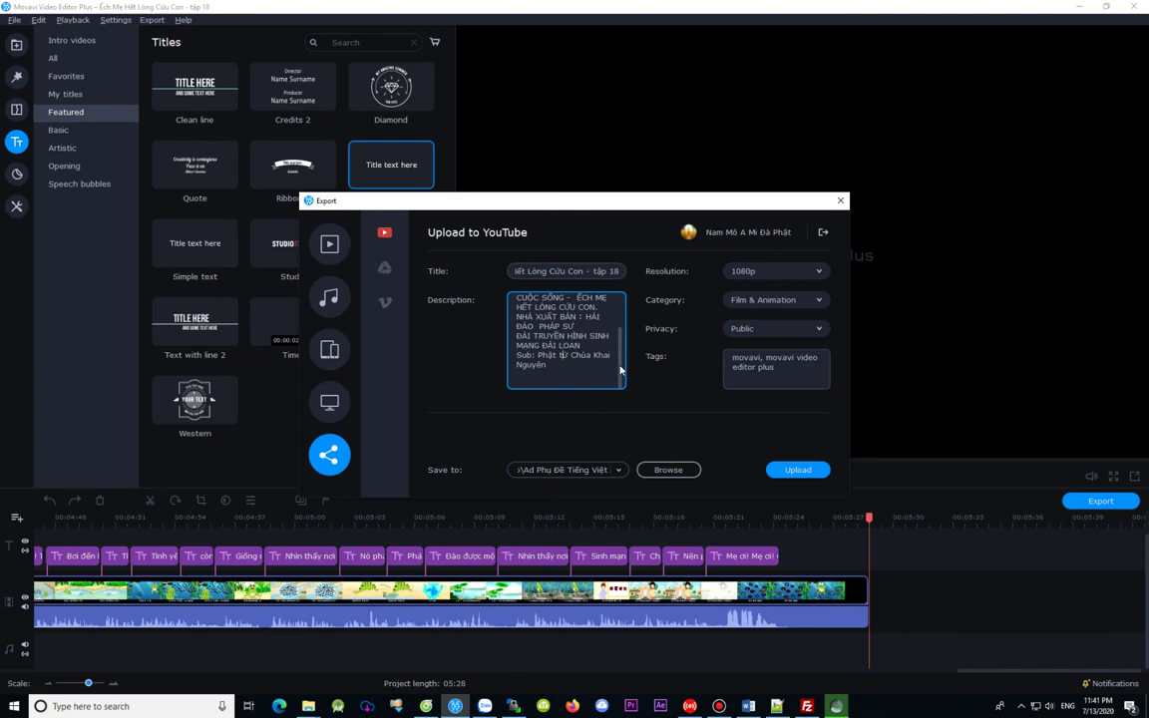
Step: Replace the default tags with the Vietnamese and Chinese title lines copied from the start of the description
left_click_drag(620, 370, 613, 341)
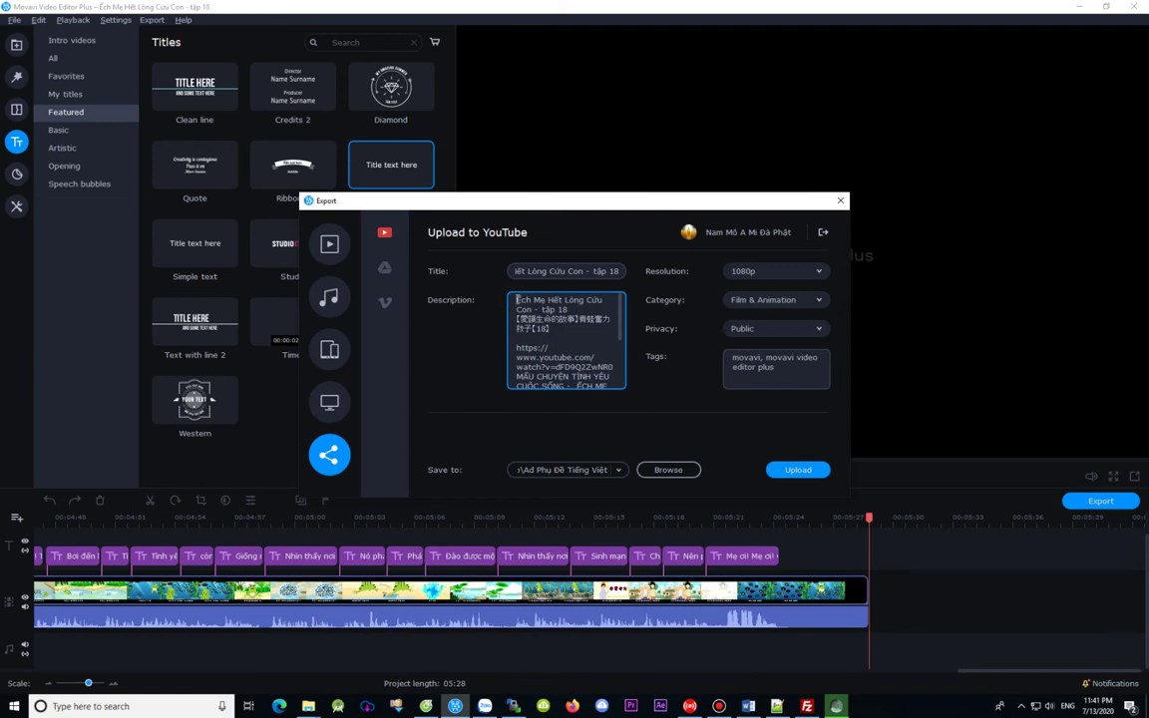
left_click_drag(517, 300, 561, 329)
key("ctrl+c")
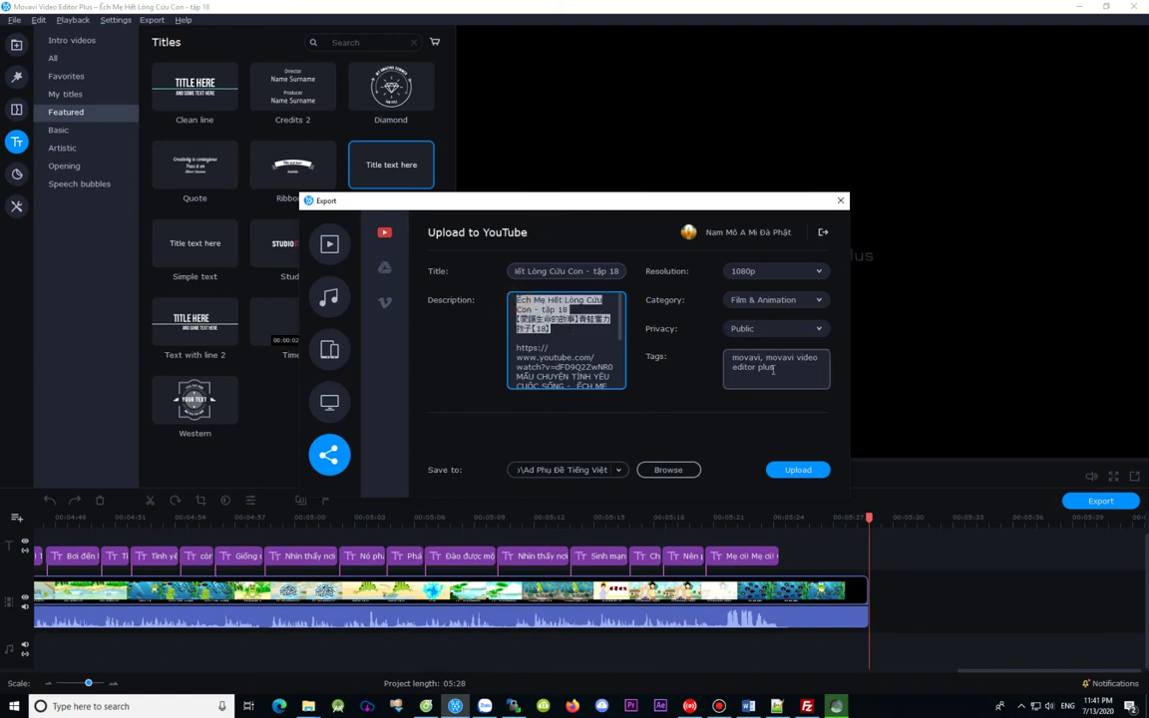
left_click(778, 369)
key("ctrl+a")
key("ctrl+v")
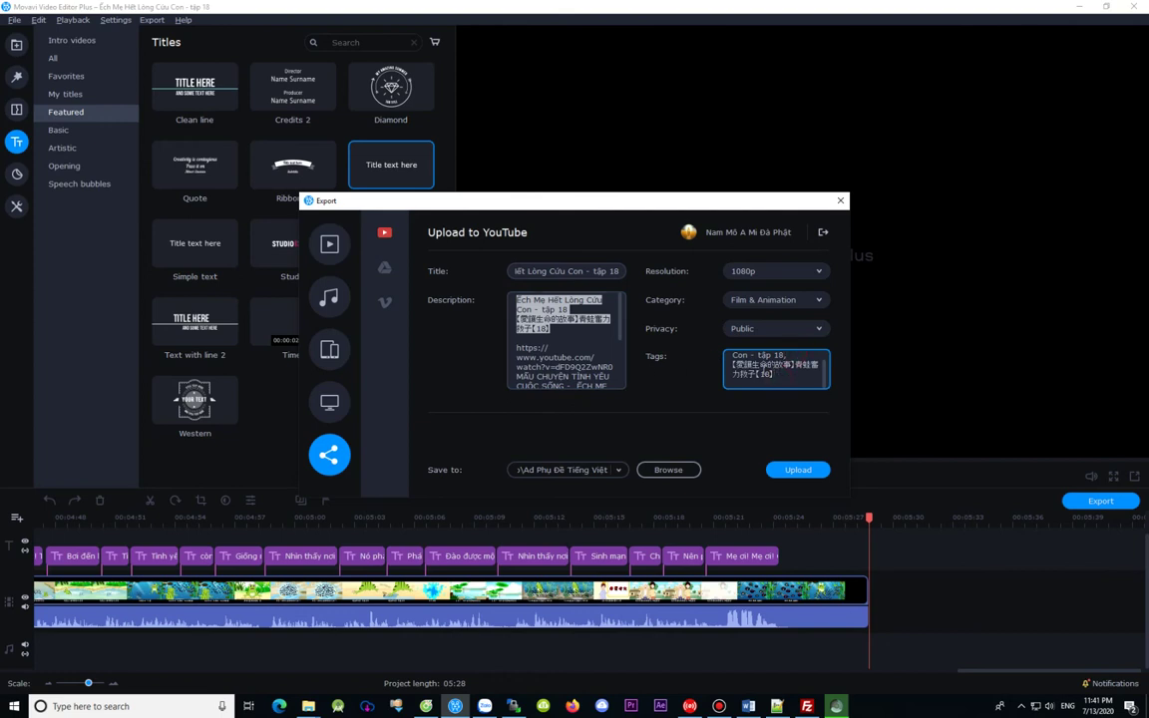
Step: Add the label "Video gốc:" on the blank line above the YouTube link in the description
left_click(588, 337)
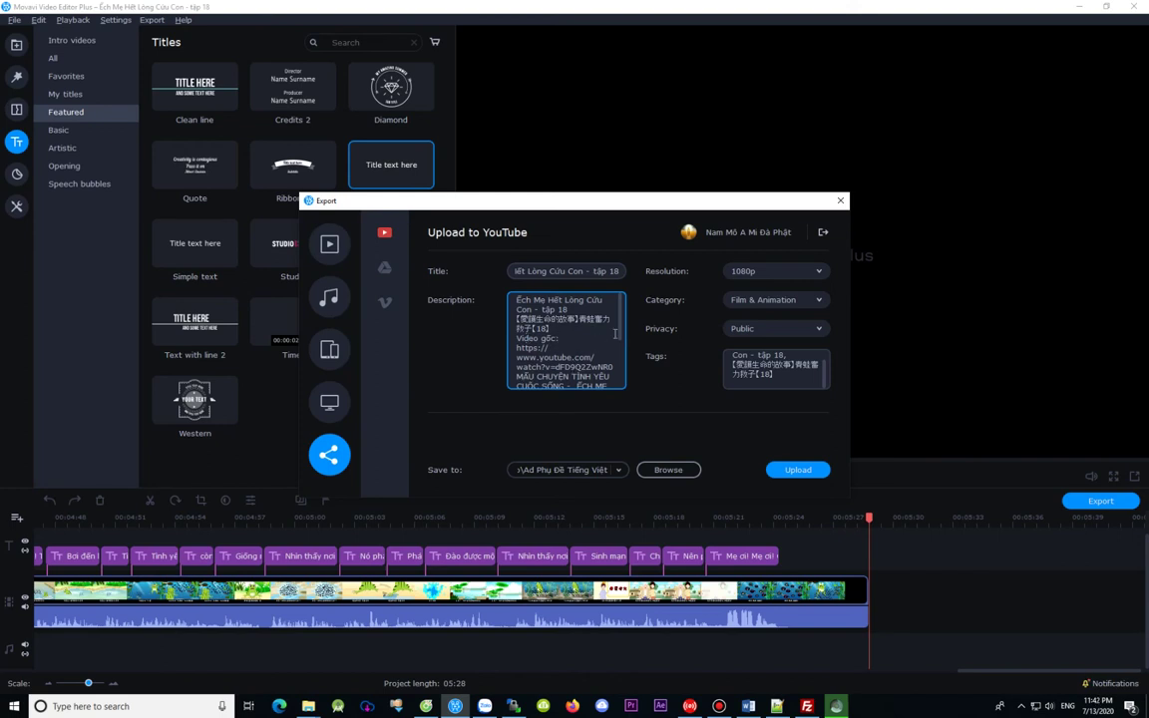
left_click_drag(619, 329, 619, 340)
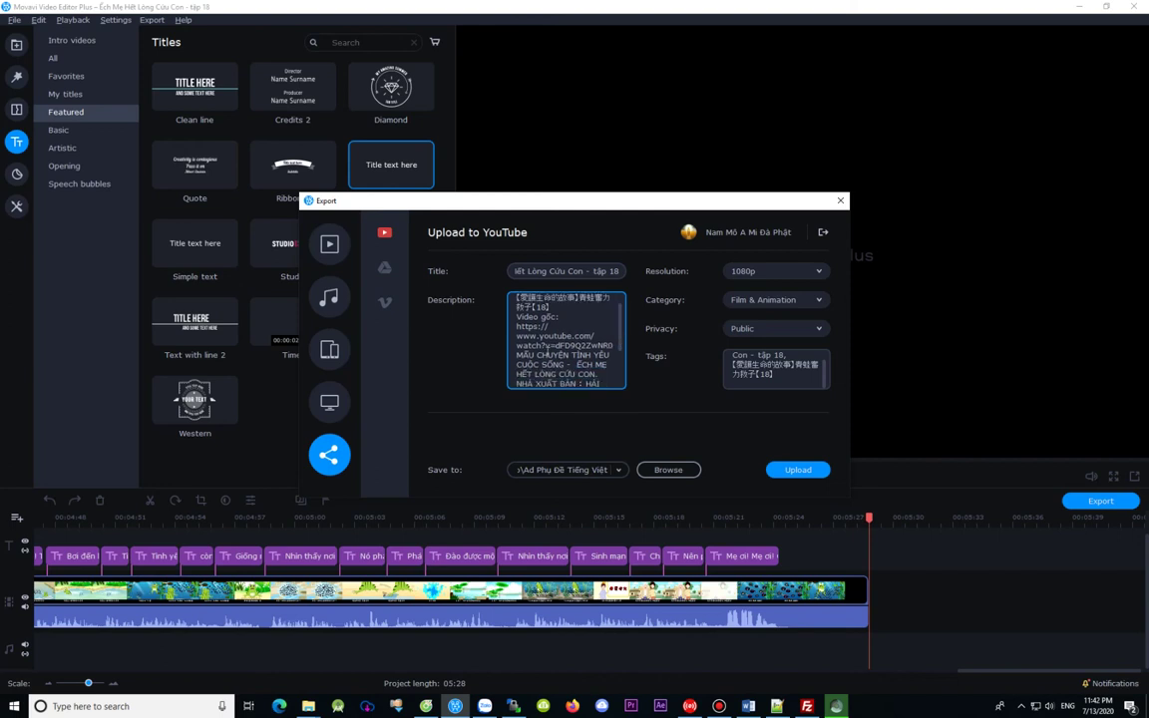
Step: Insert "Mẩu chuyện Tình Yêu Cuộc Sống - " before the existing text in the video title and check the full title
left_click_drag(516, 354, 583, 366)
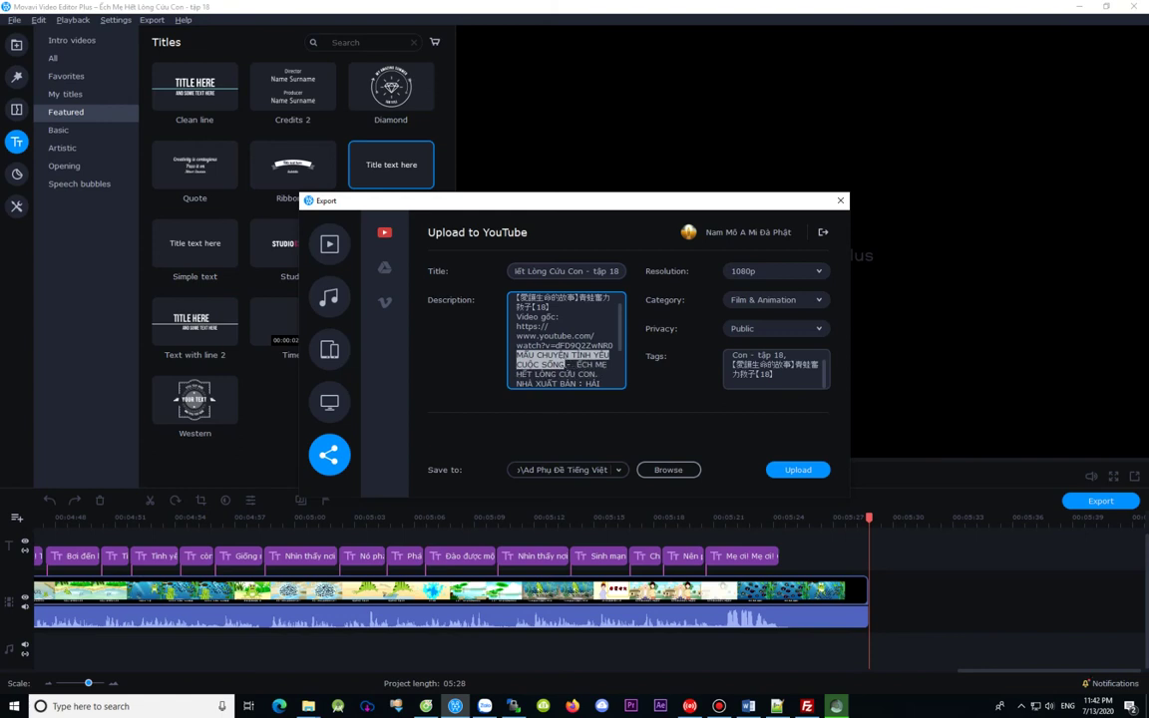
left_click_drag(515, 270, 568, 270)
left_click(516, 270)
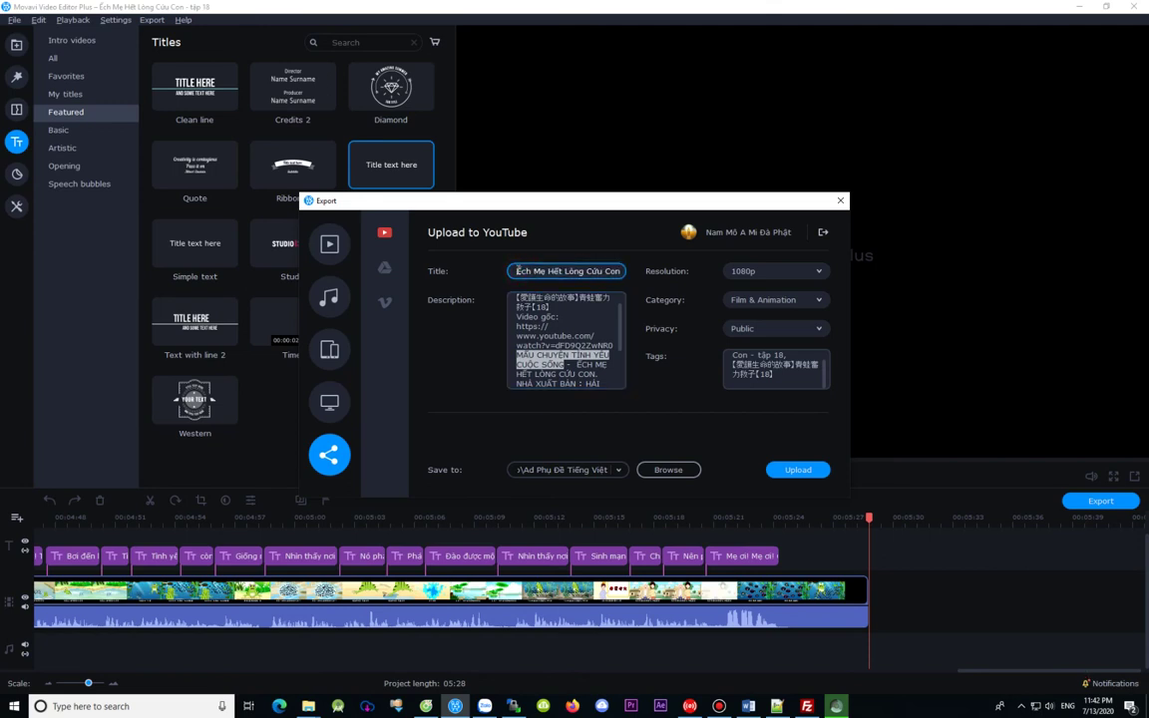
type("Máuf chuyeenj")
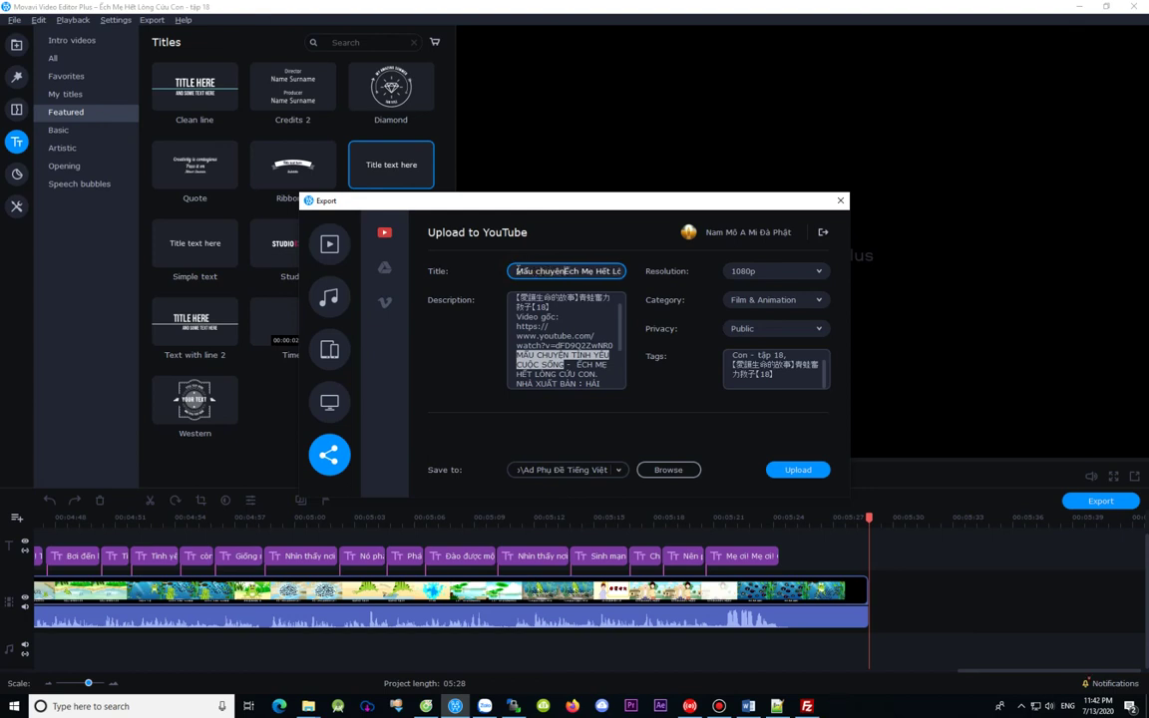
type(" Tinh")
type("f Yeeu ")
type("Cuoocj ")
type("Soo")
type("sn")
type("g - Ế")
key("ctrl+a")
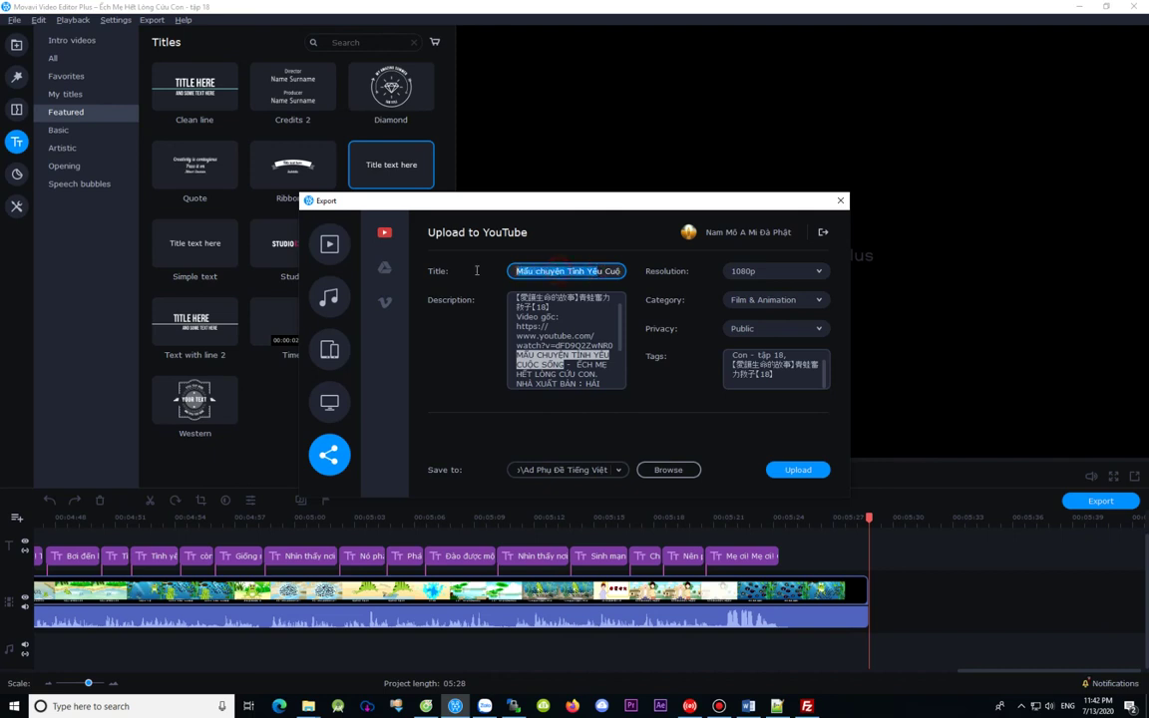
left_click(574, 269)
left_click_drag(605, 271, 698, 271)
Step: Start saving and uploading the video, and move the saving progress window clear of the upload settings
left_click(808, 470)
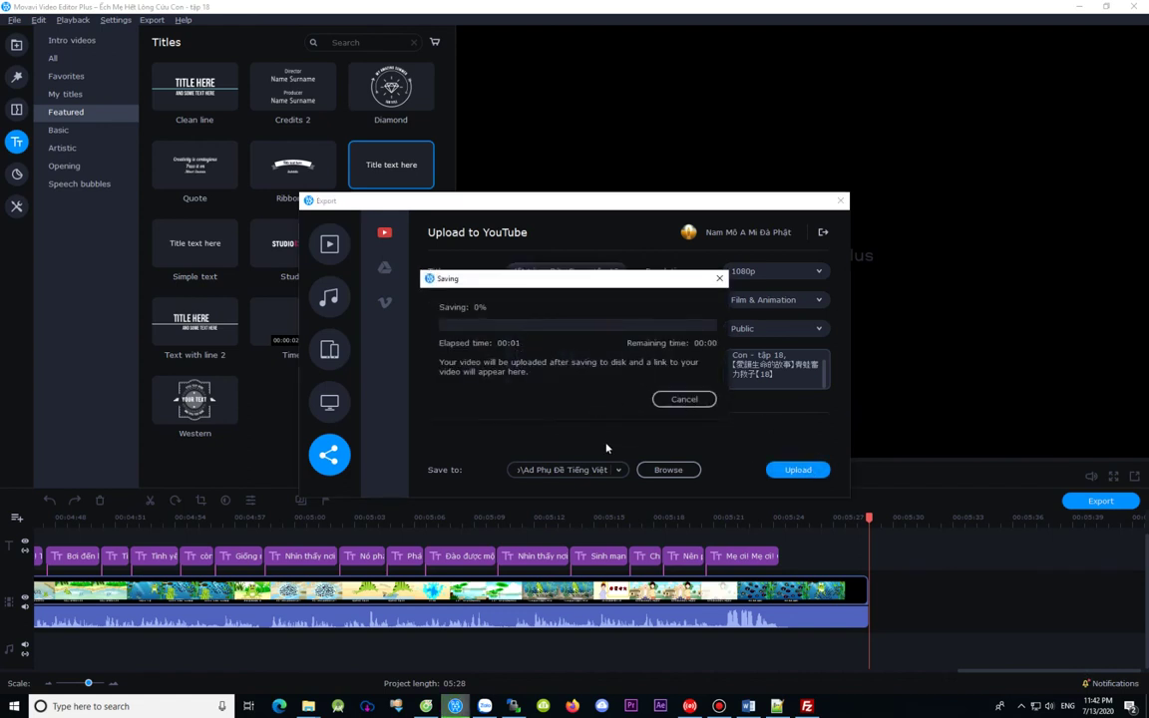
left_click_drag(553, 283, 585, 69)
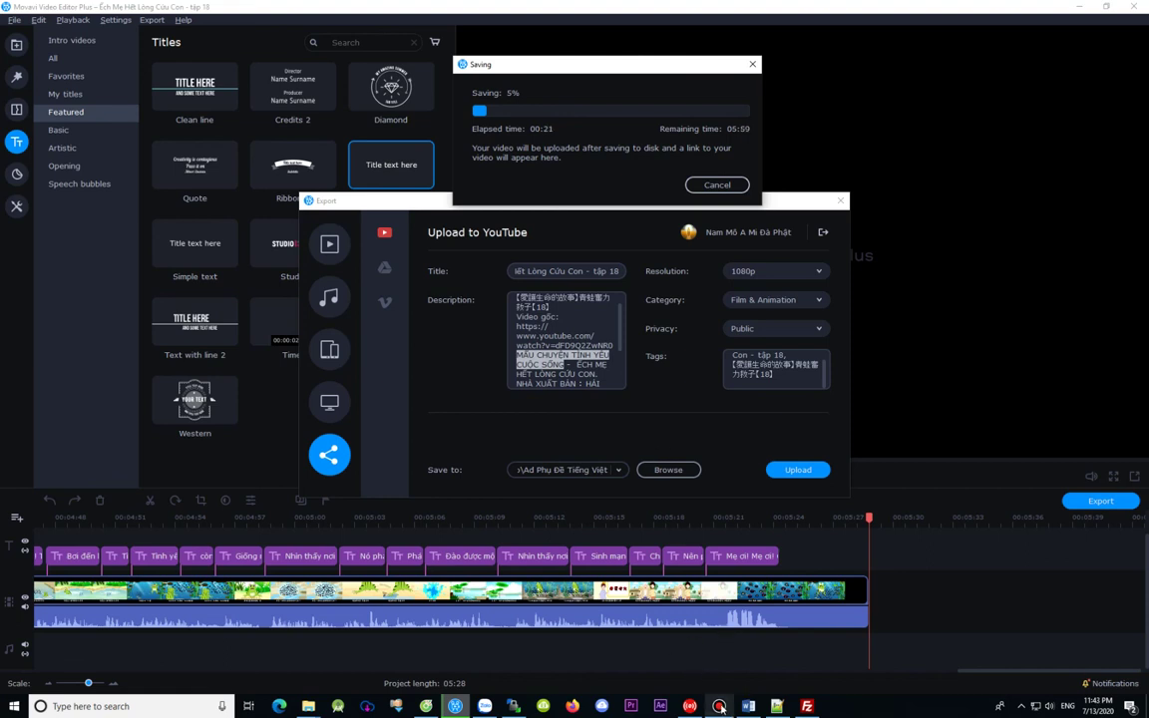
mouse_move(720, 707)
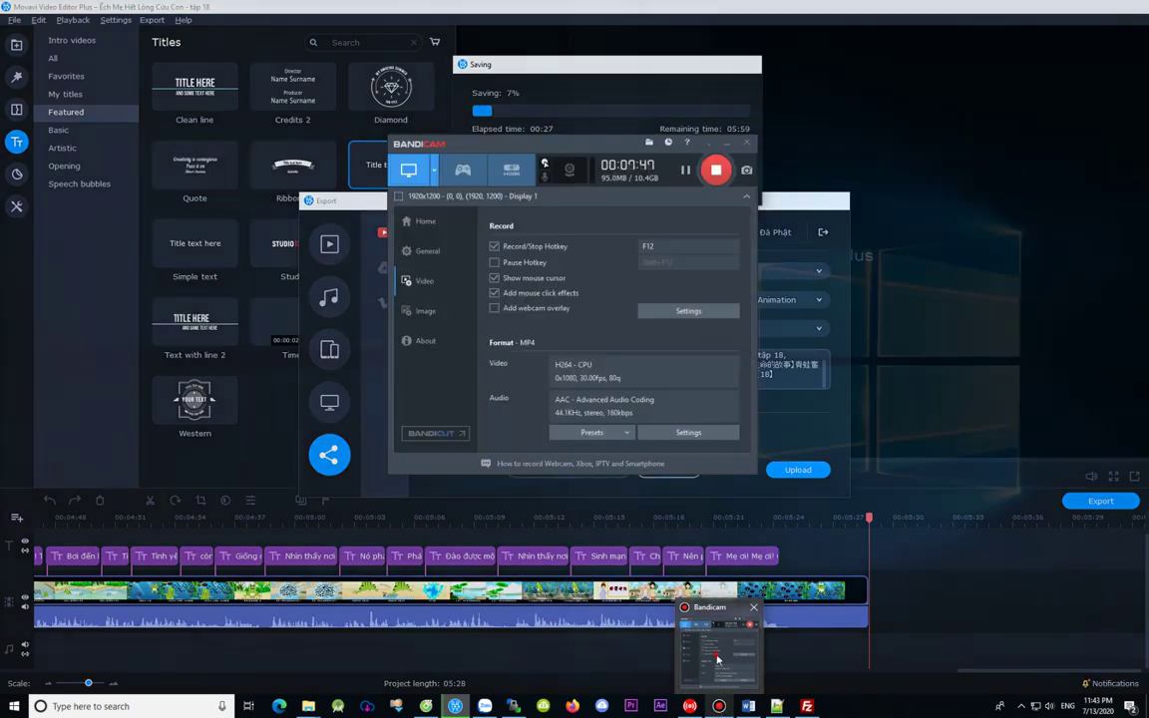
left_click(716, 658)
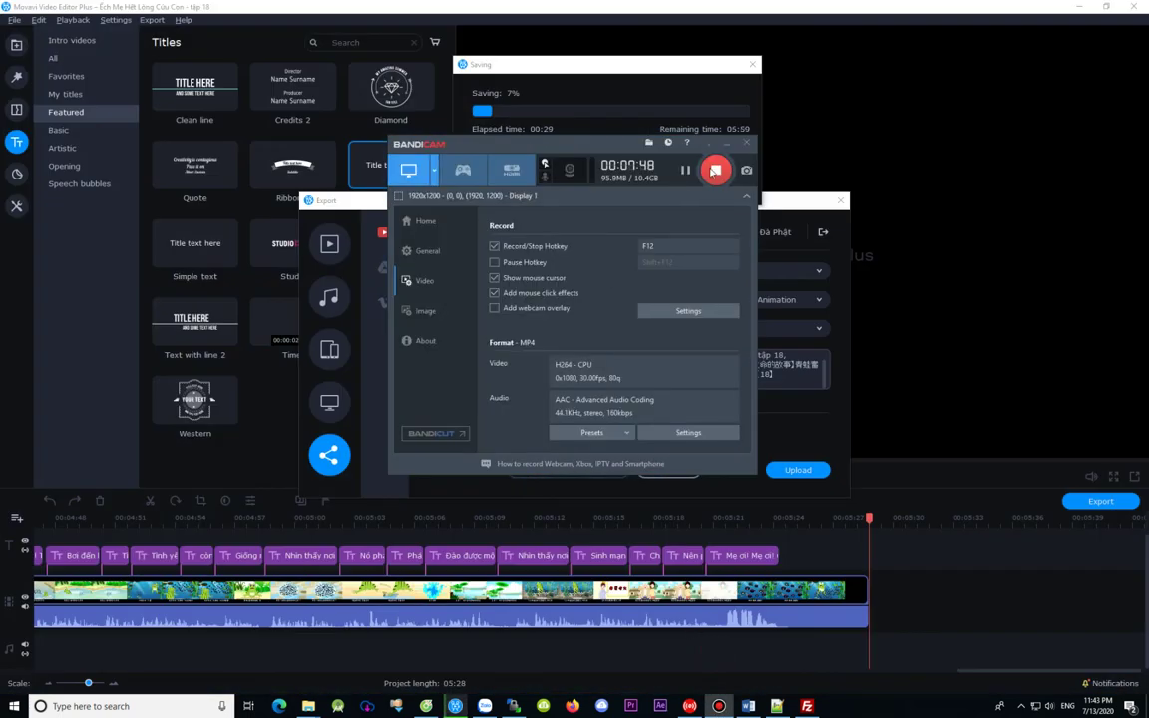